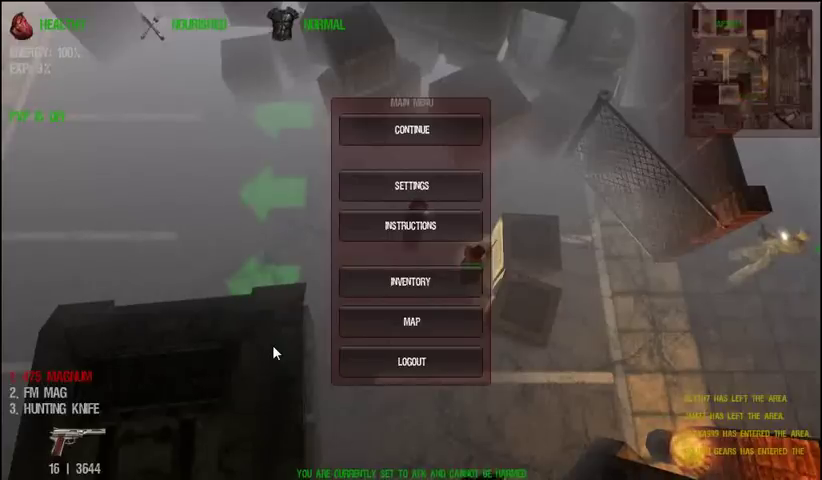
Step: Continue from the main menu and close the 'Event is over' notice
left_click(412, 133)
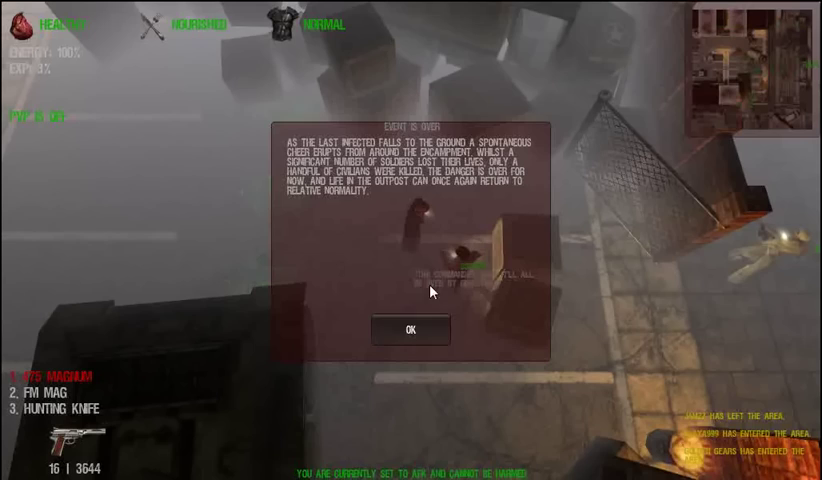
left_click(412, 334)
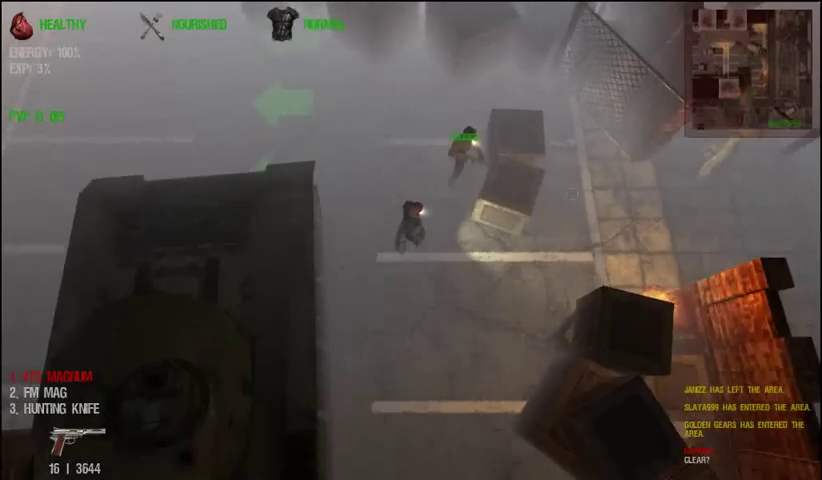
Step: Walk across and down Fort Pastor's street past the cars until the map countdown begins
key("d")
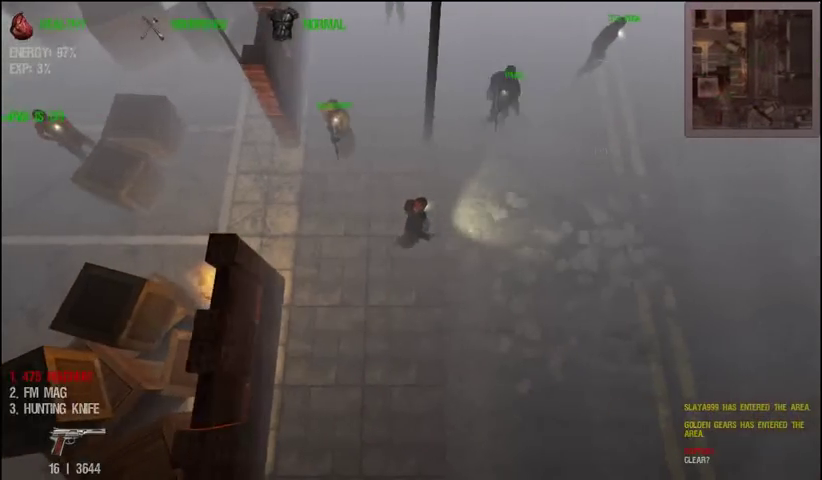
key("d")
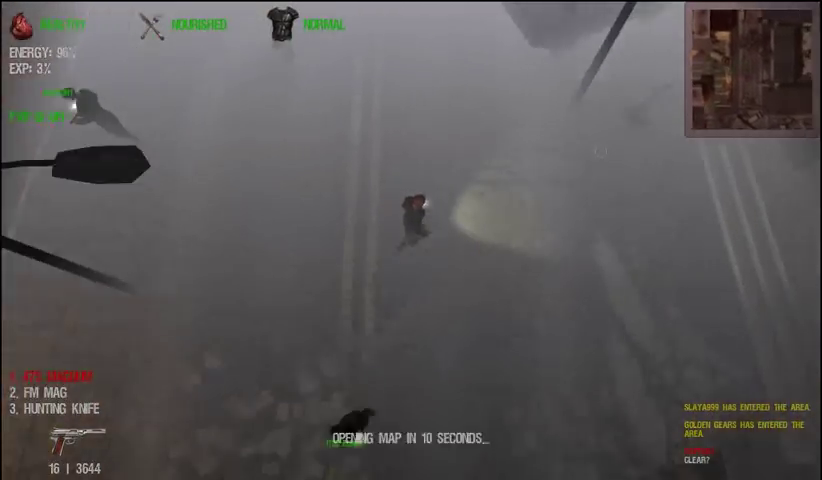
left_click_drag(500, 200, 400, 200)
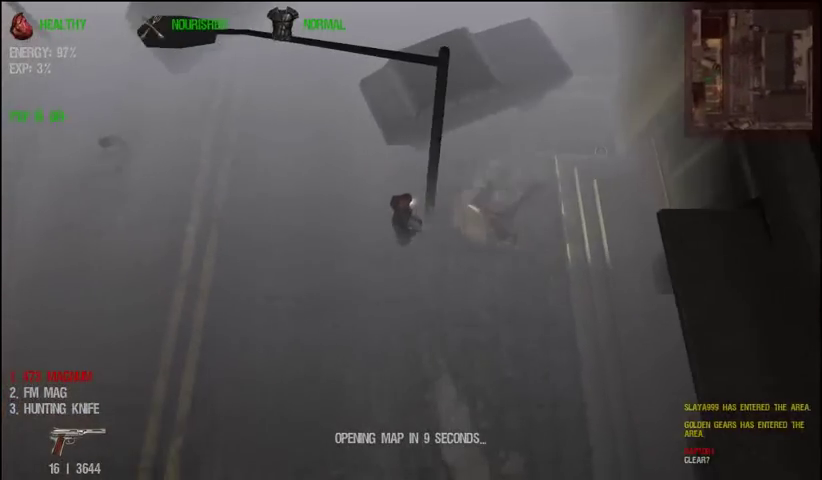
key("w")
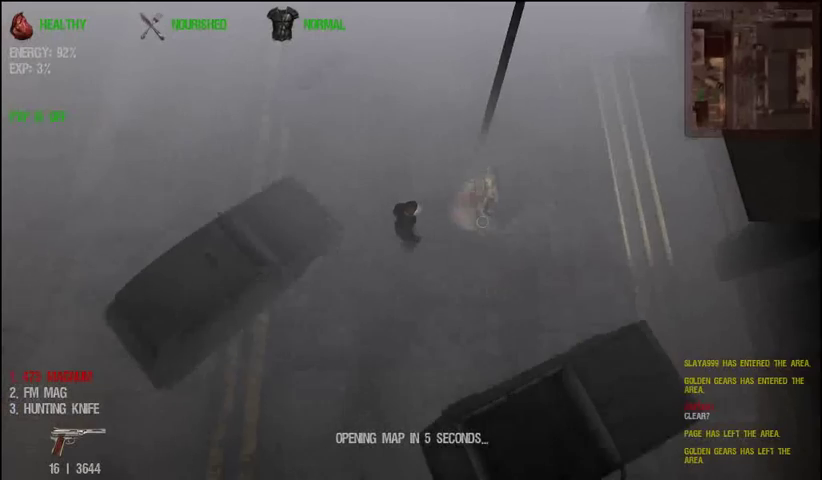
left_click_drag(515, 378, 588, 293)
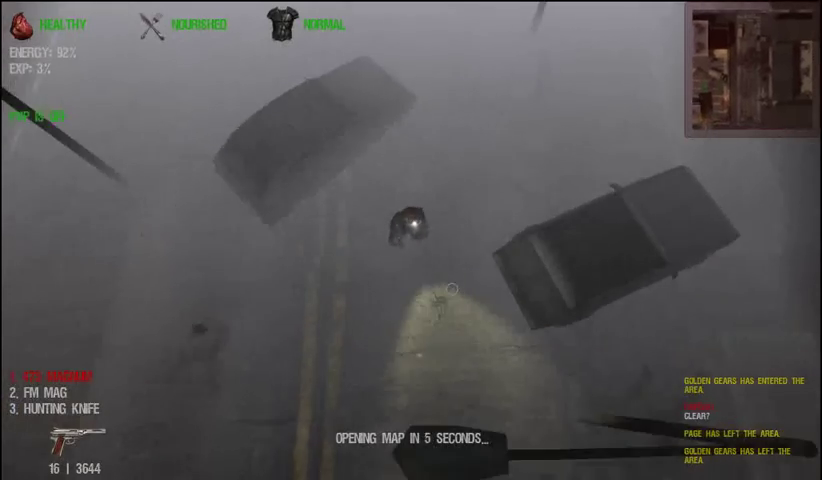
key("w")
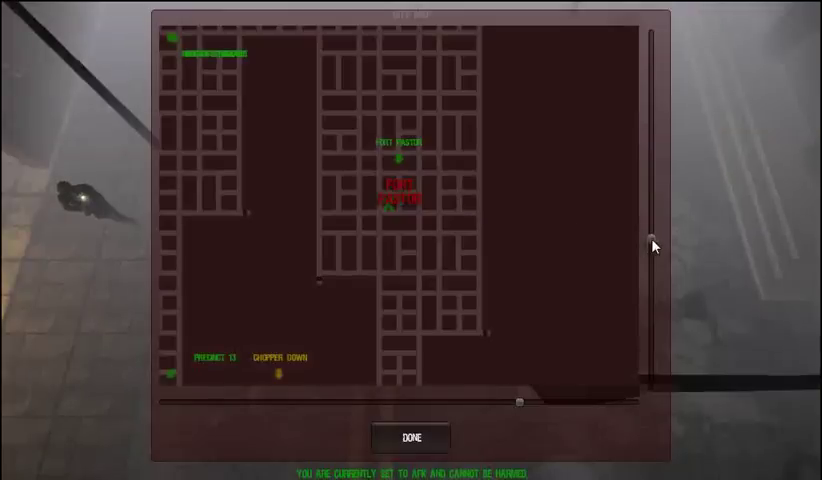
mouse_move(653, 245)
left_mouse_down()
mouse_move(653, 334)
mouse_move(657, 291)
left_mouse_up()
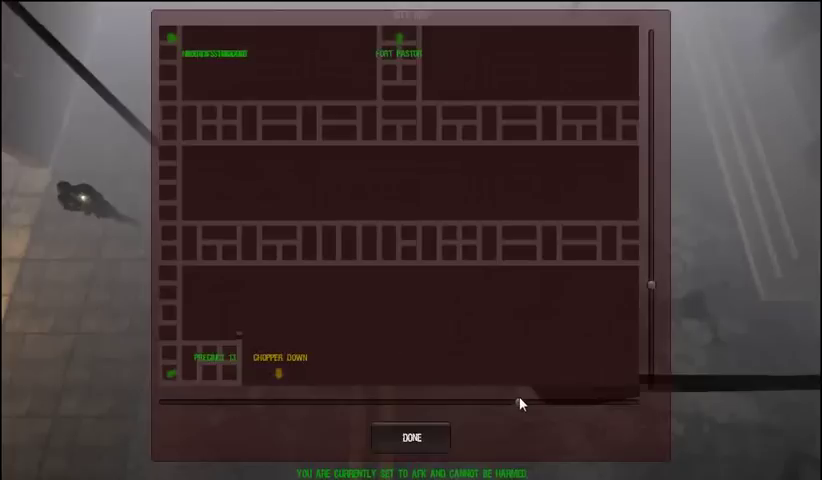
left_click_drag(520, 404, 497, 402)
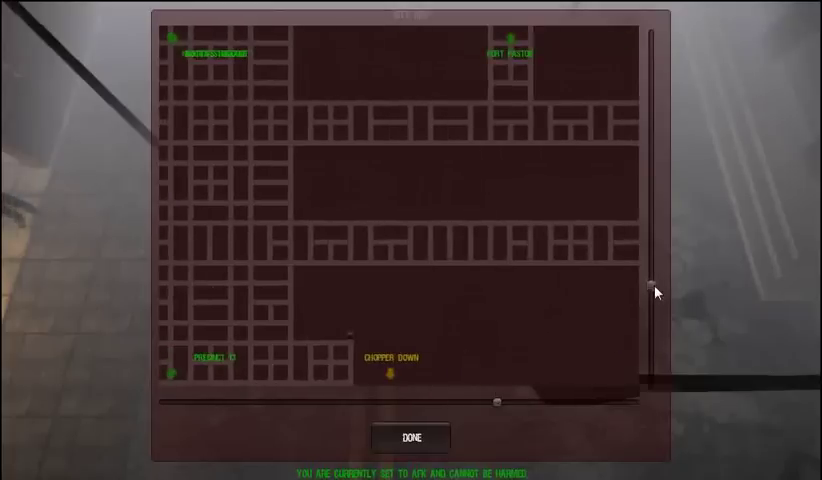
mouse_move(655, 290)
left_mouse_down()
mouse_move(657, 277)
mouse_move(657, 340)
left_mouse_up()
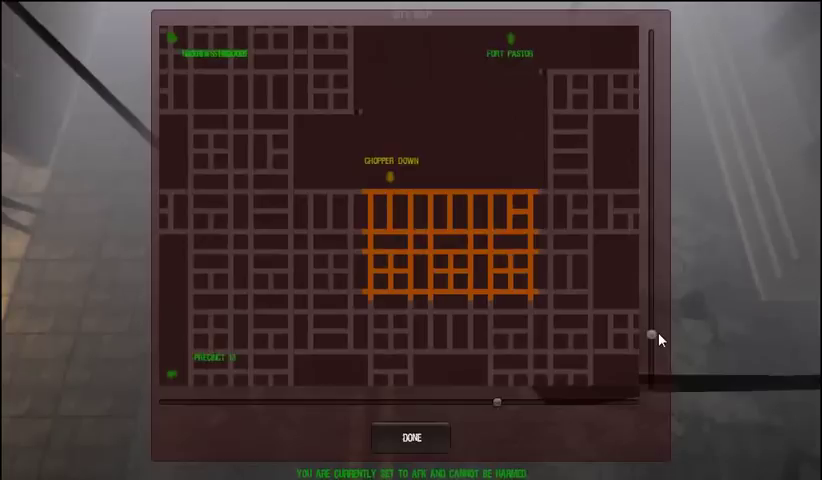
mouse_move(658, 340)
left_mouse_down()
mouse_move(668, 272)
mouse_move(655, 325)
left_mouse_up()
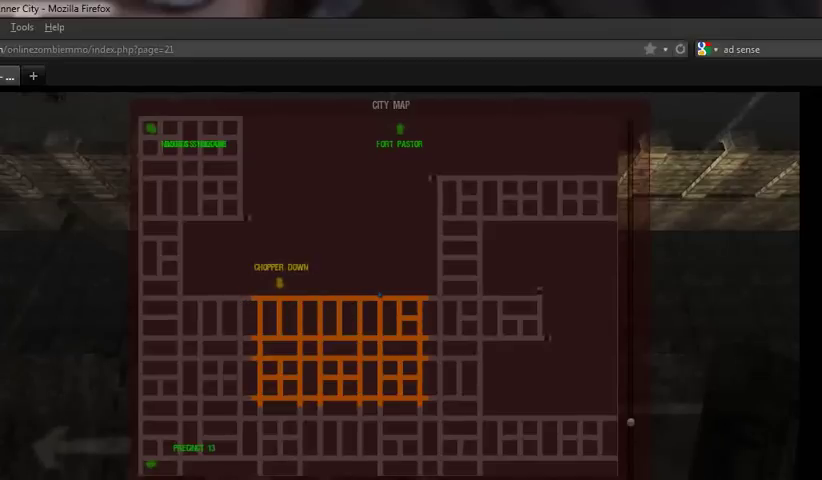
Step: Close the city map, fight the nearby zombie, and head north toward the wall
key("m")
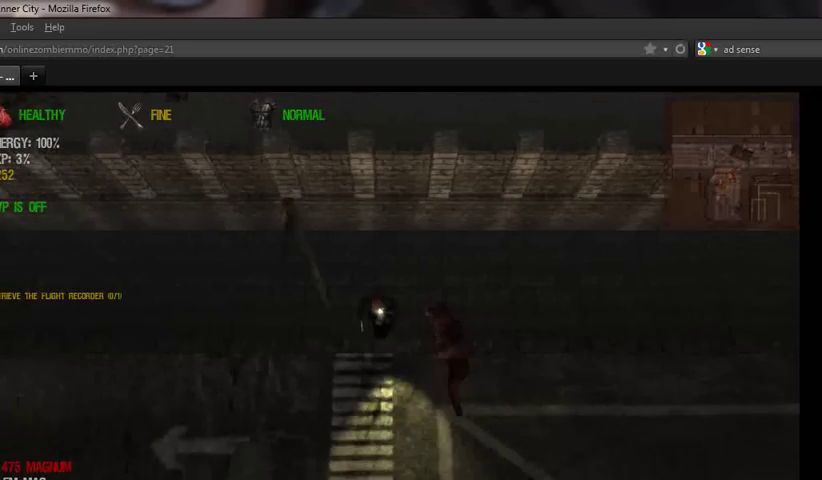
left_click_drag(470, 297, 460, 281)
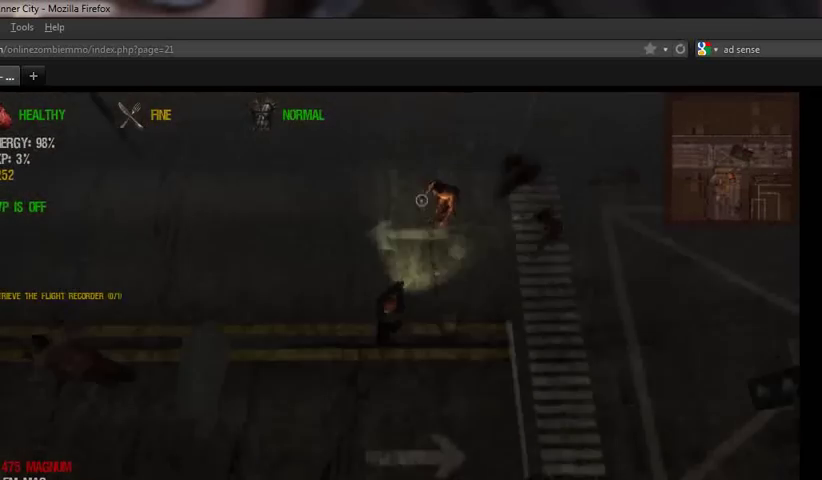
key("w")
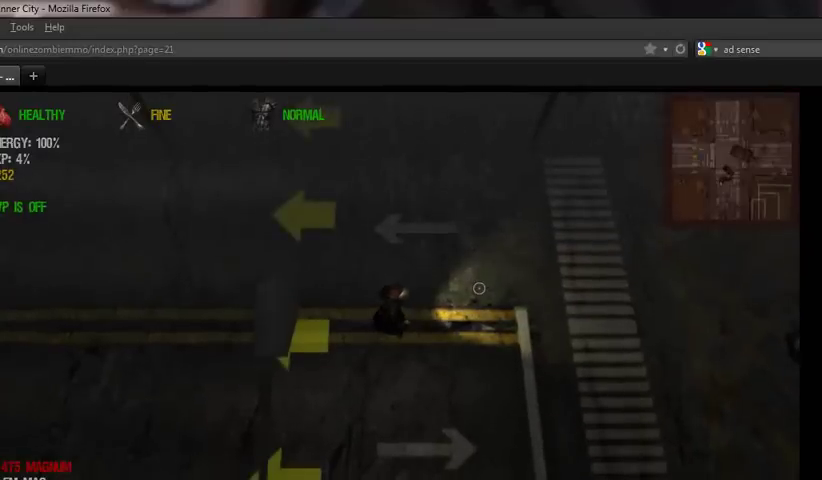
key("m")
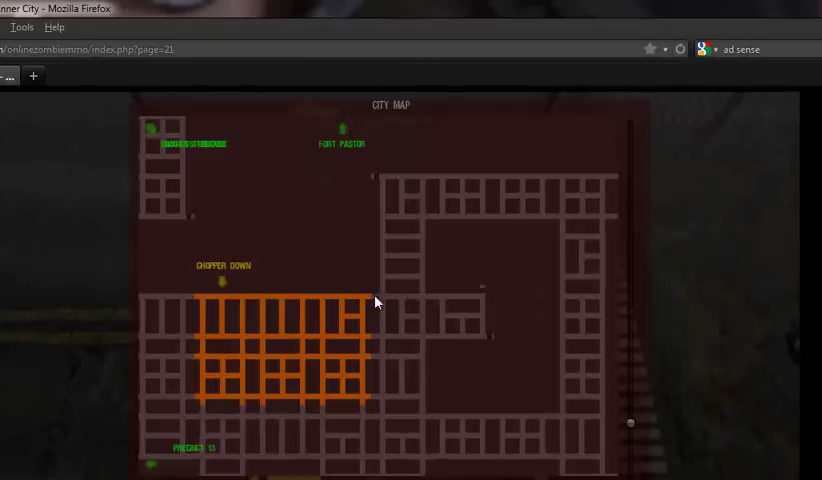
key("m")
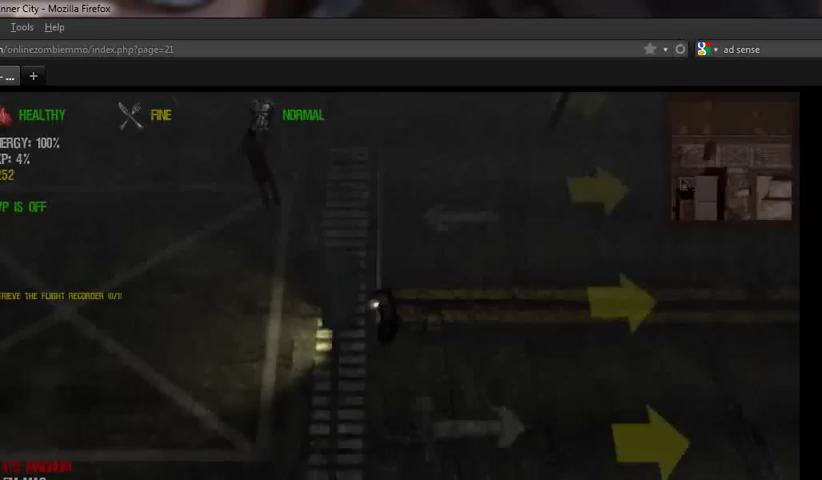
Step: Walk past the crosswalk, downed helicopter and red pickup into the zombie-filled street
key("s")
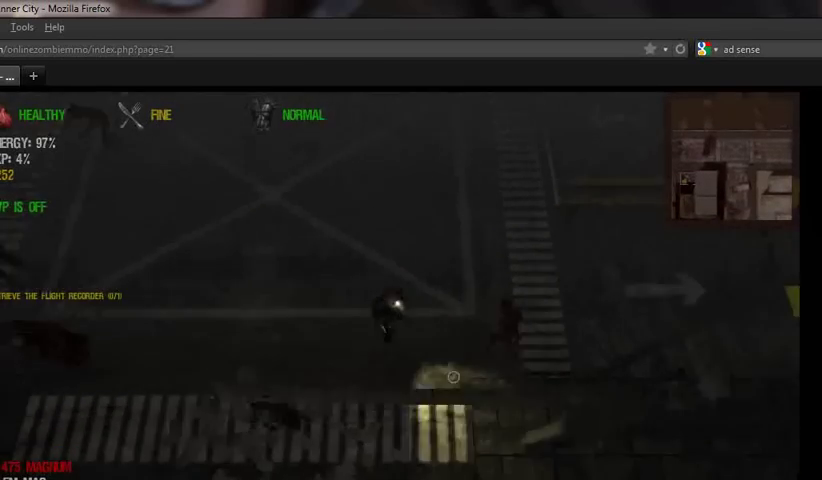
key("s")
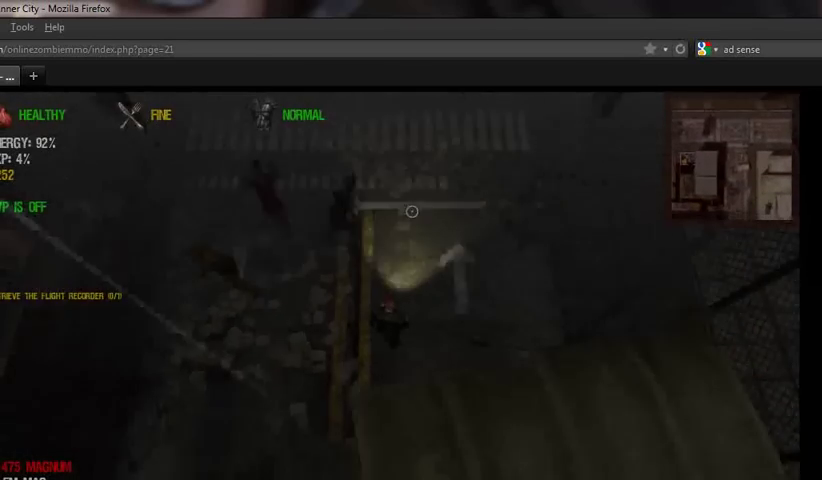
key("s")
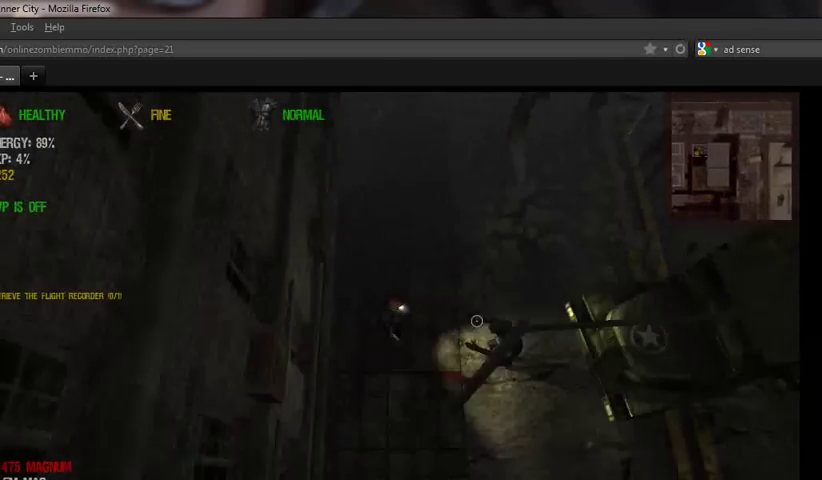
key("w")
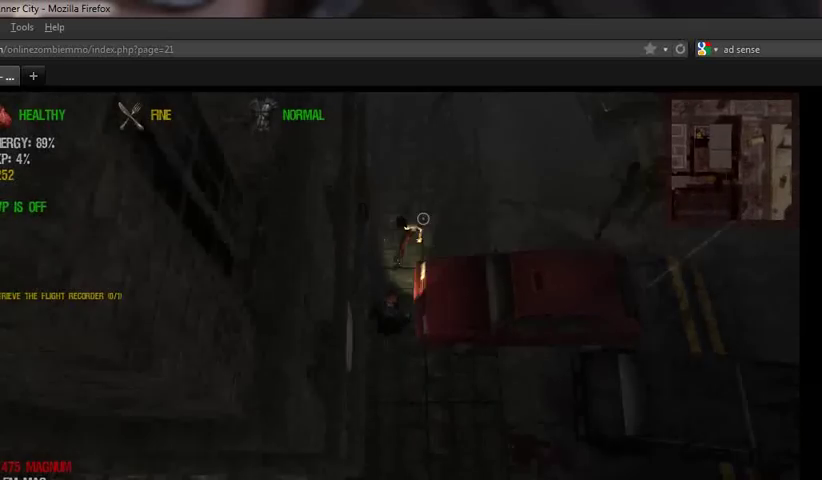
key("w")
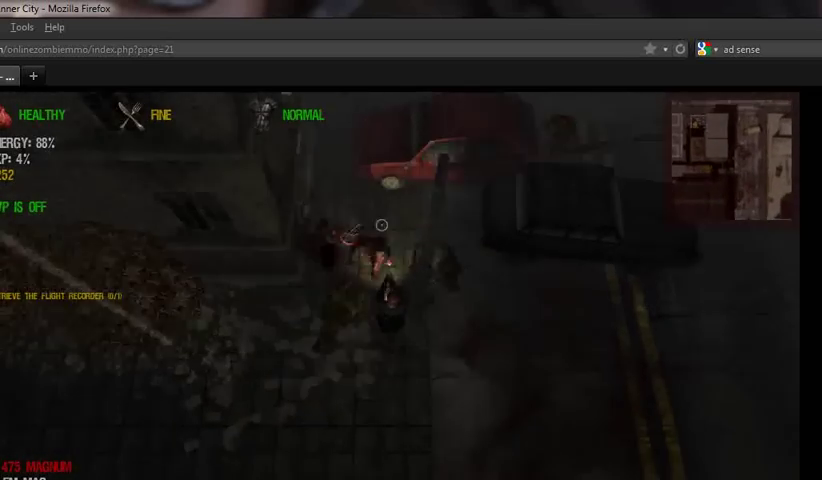
Step: Shoot the zombies ahead while advancing toward the crosswalk
left_click(318, 244)
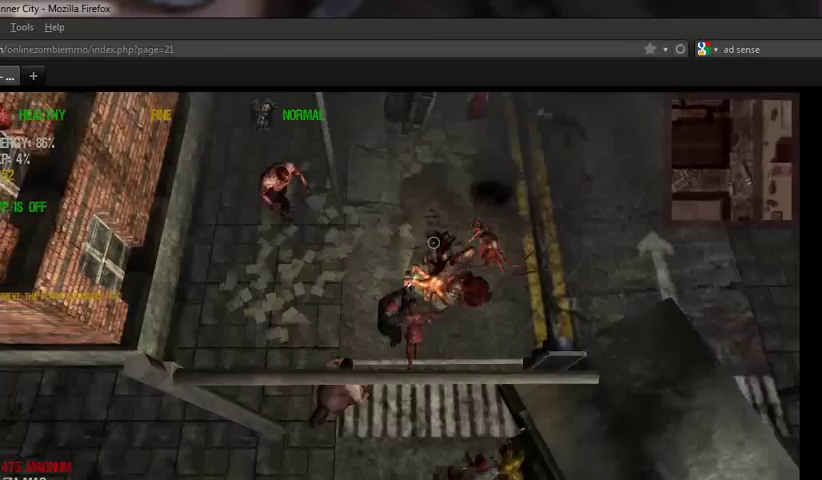
key("w")
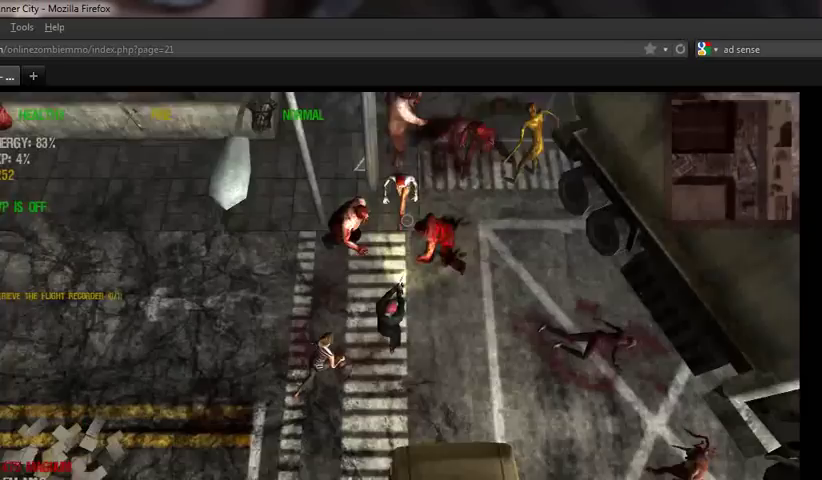
left_click(405, 220)
key("w")
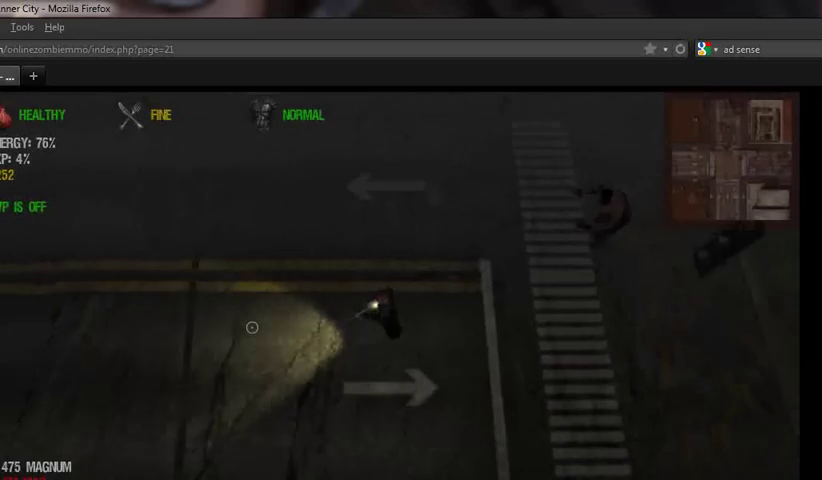
Step: Move up and down the crossing to face the lone zombie closing in
key("w")
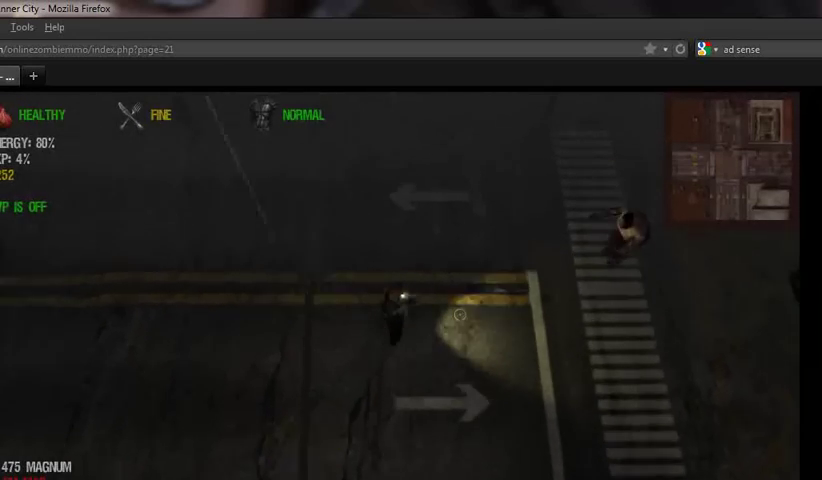
key("s")
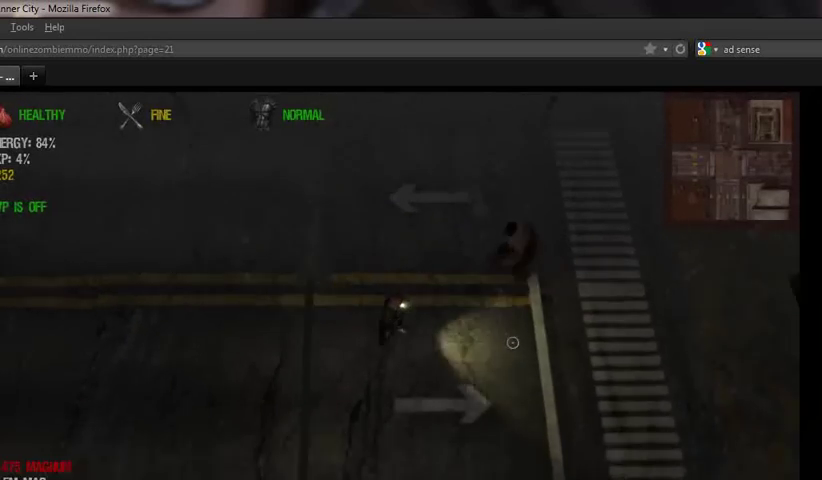
key("w")
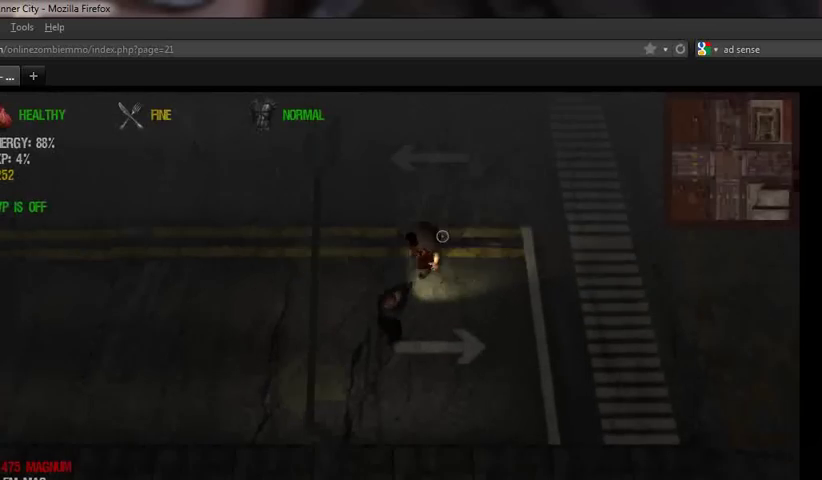